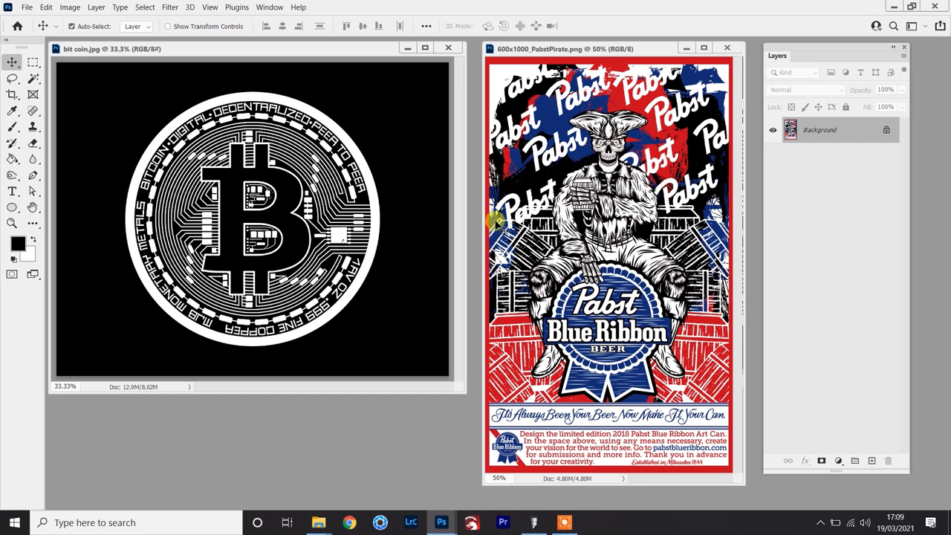
- Move the 600x1000_PabstPirate.png window over the coin image, widen it, and show its color channels
left_click_drag(621, 51, 476, 50)
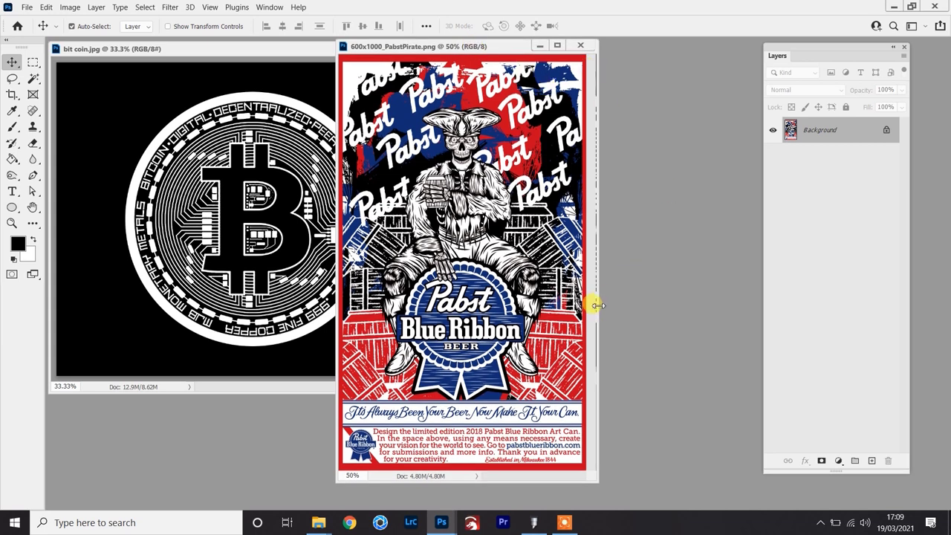
left_click_drag(598, 305, 691, 302)
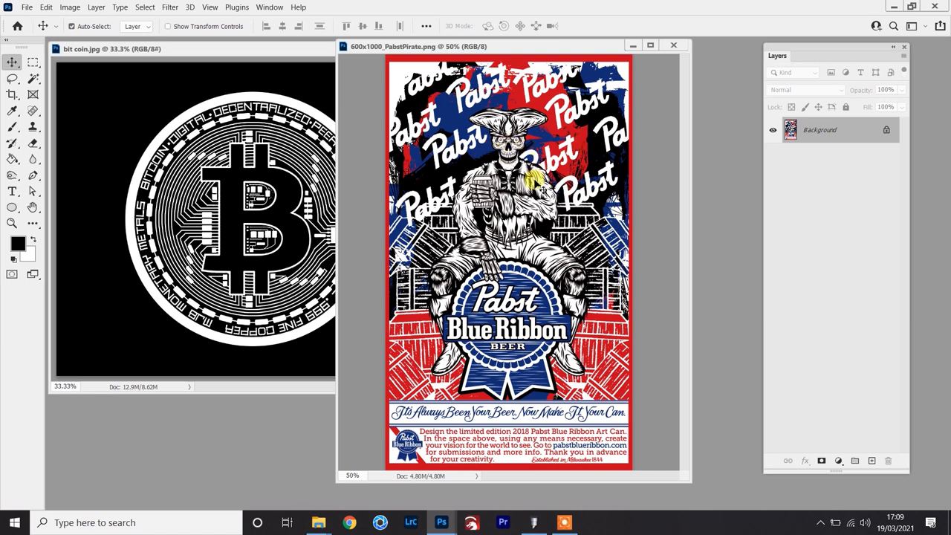
left_click(269, 8)
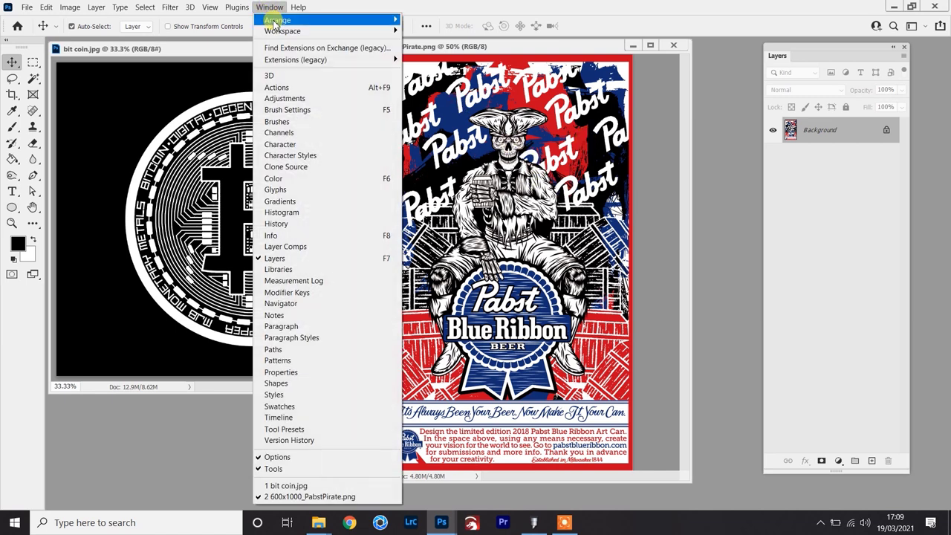
left_click(280, 133)
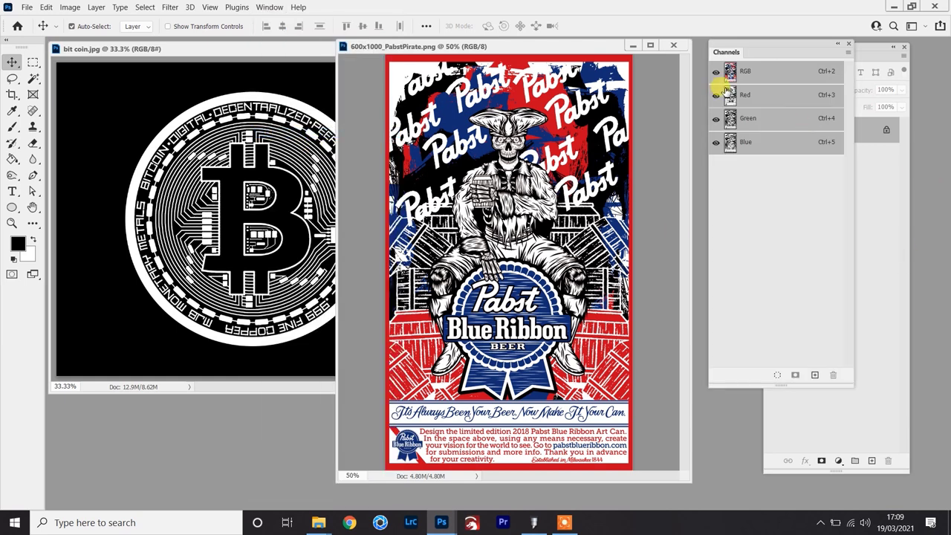
- Compare the Red, Green and Blue channels of the Pabst artwork individually and leave the Green channel selected
left_click(778, 101)
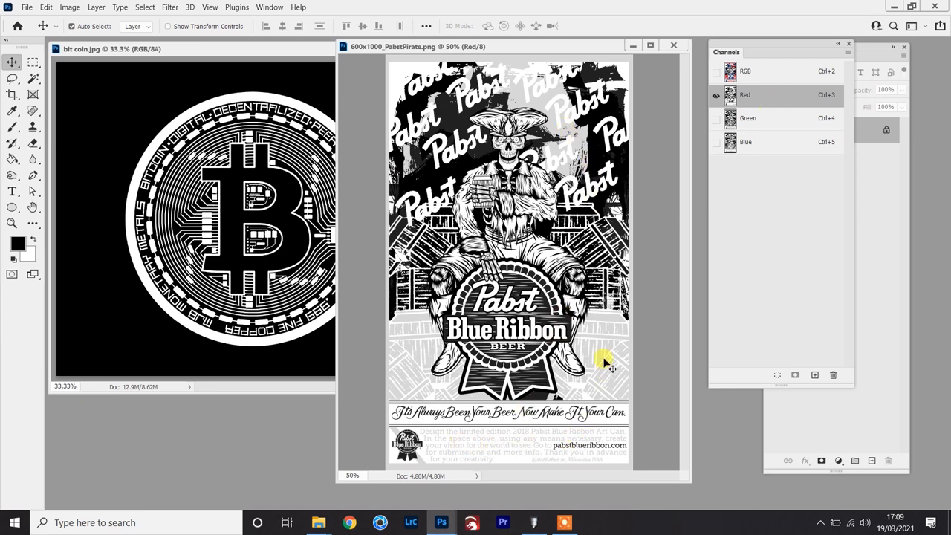
left_click(772, 121)
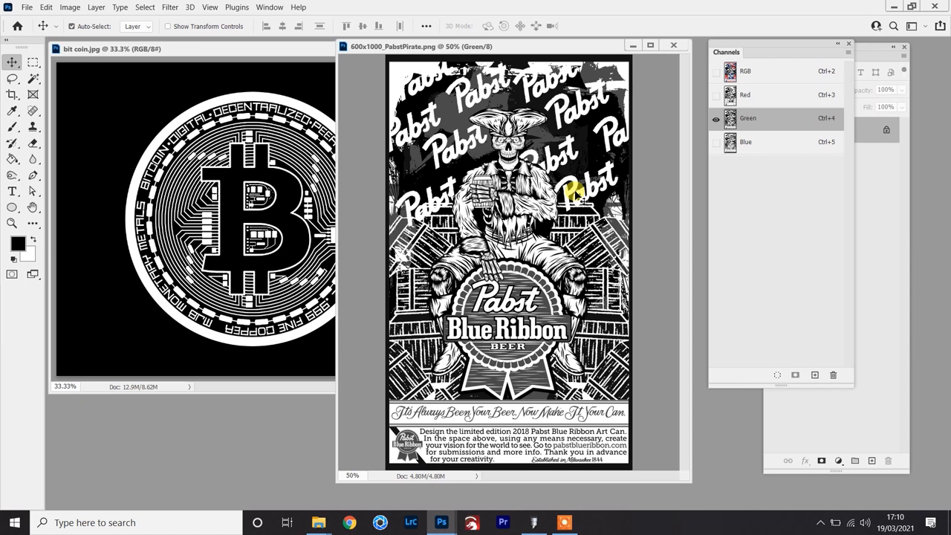
left_click(773, 142)
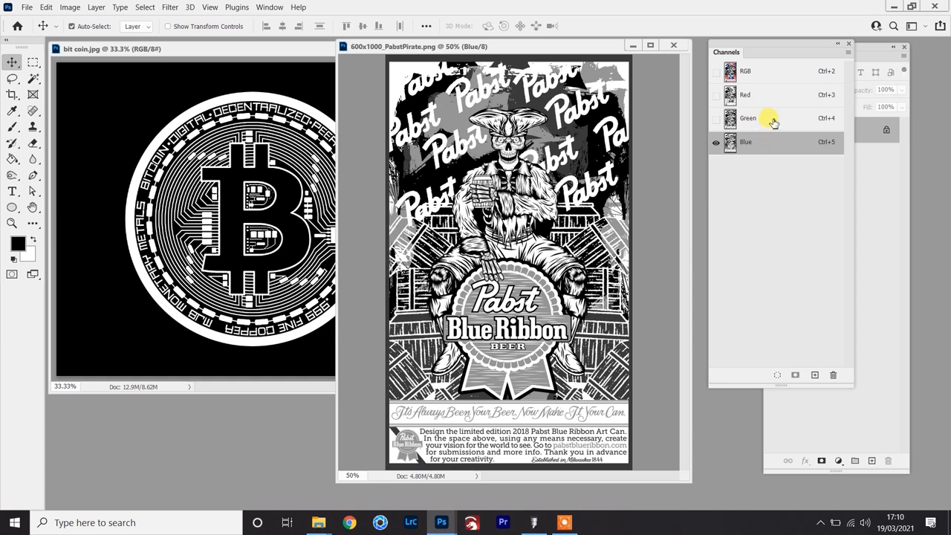
left_click(772, 121)
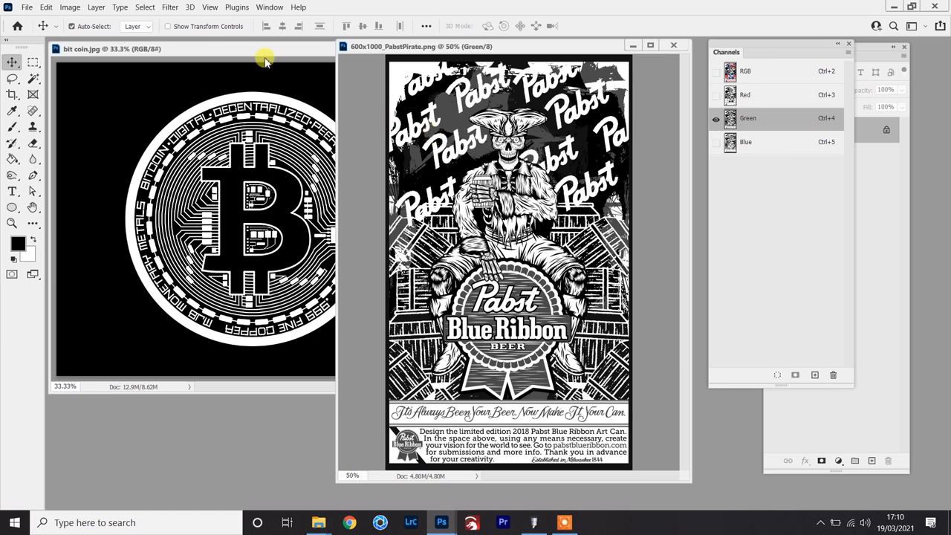
- Start a Calculations operation on the Pabst artwork using the Green channel for both sources
left_click(71, 8)
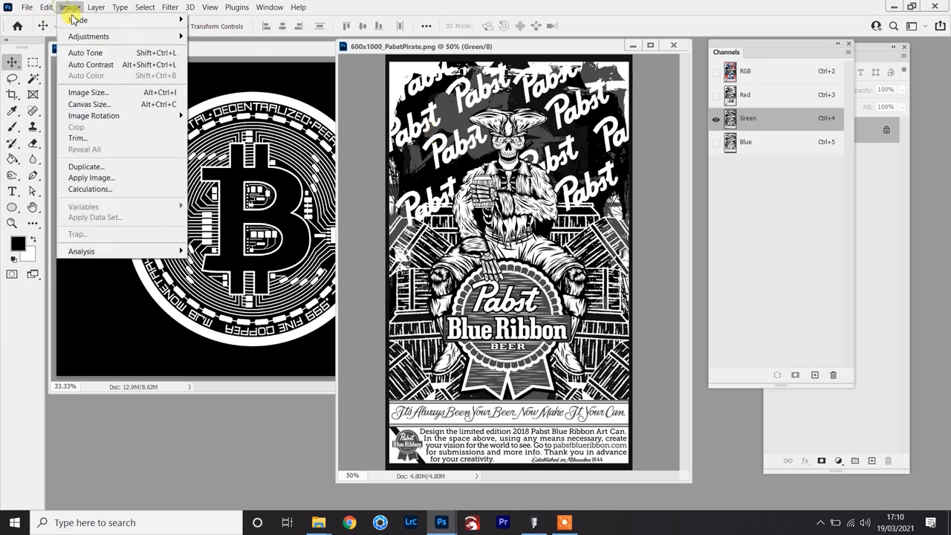
left_click(104, 189)
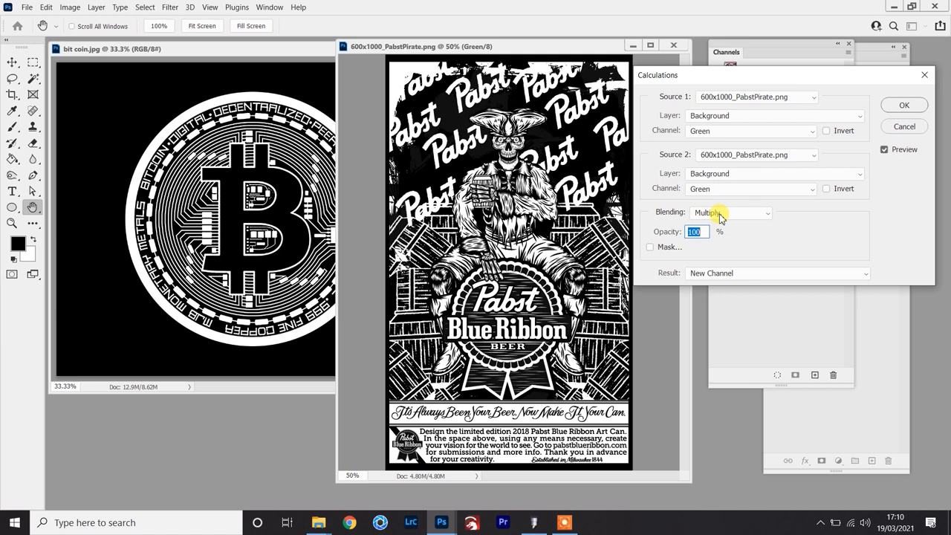
- Try the Overlay and Screen blending modes in the channel calculation and return to Multiply
left_click(718, 213)
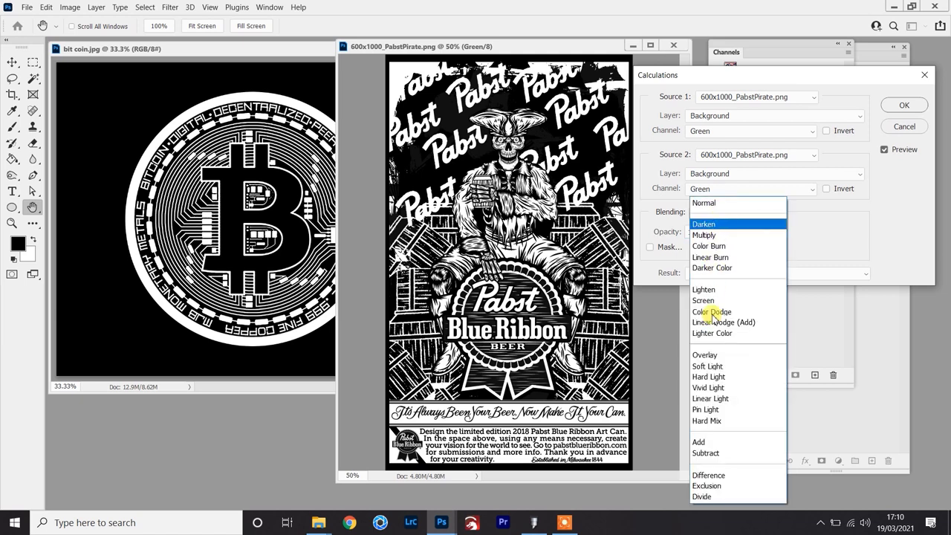
left_click(711, 357)
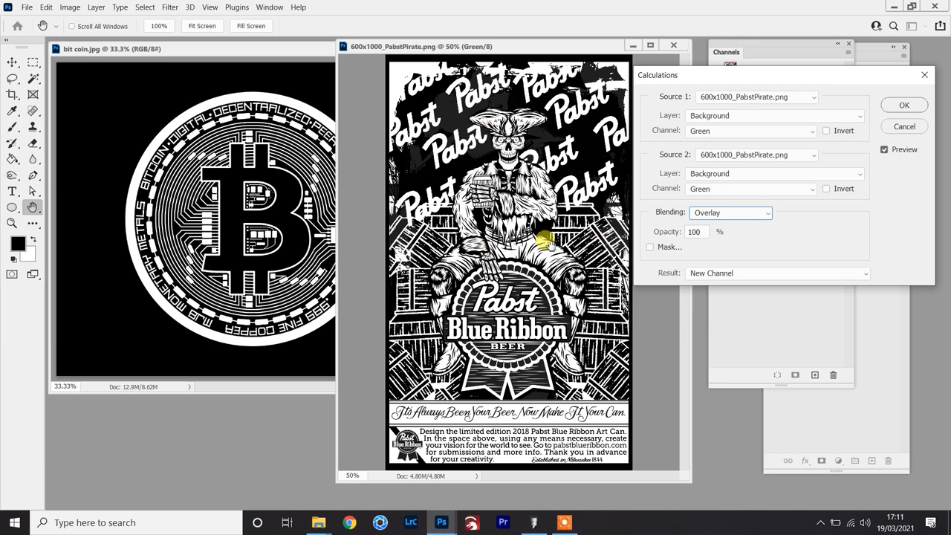
left_click(752, 216)
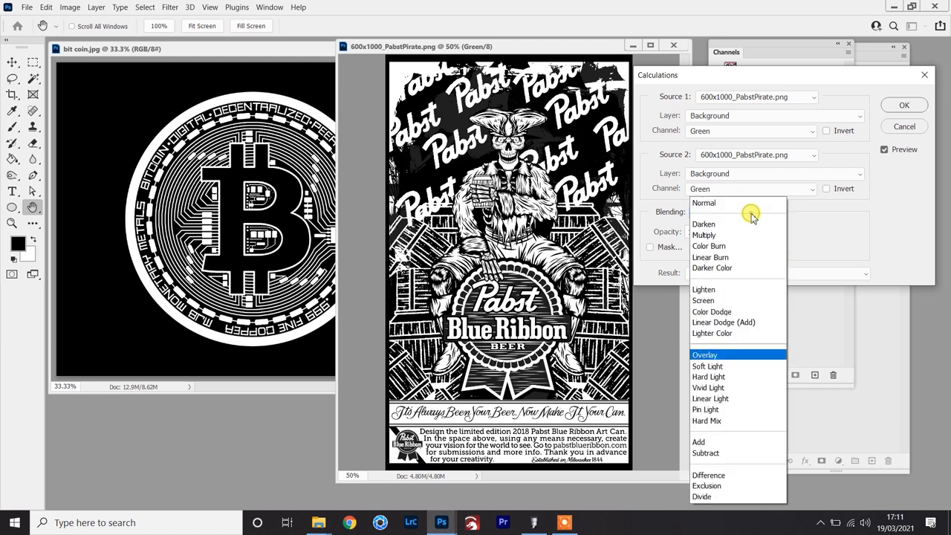
left_click(708, 301)
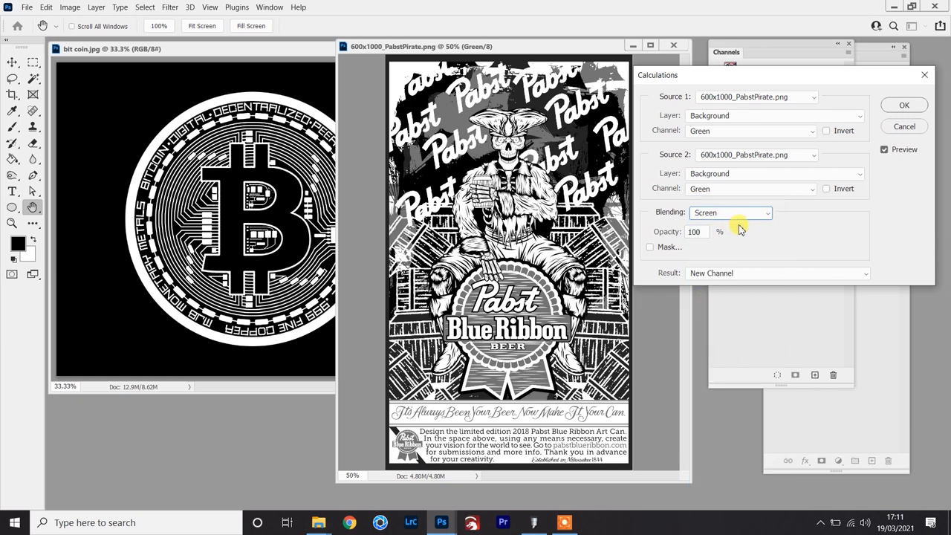
left_click(743, 215)
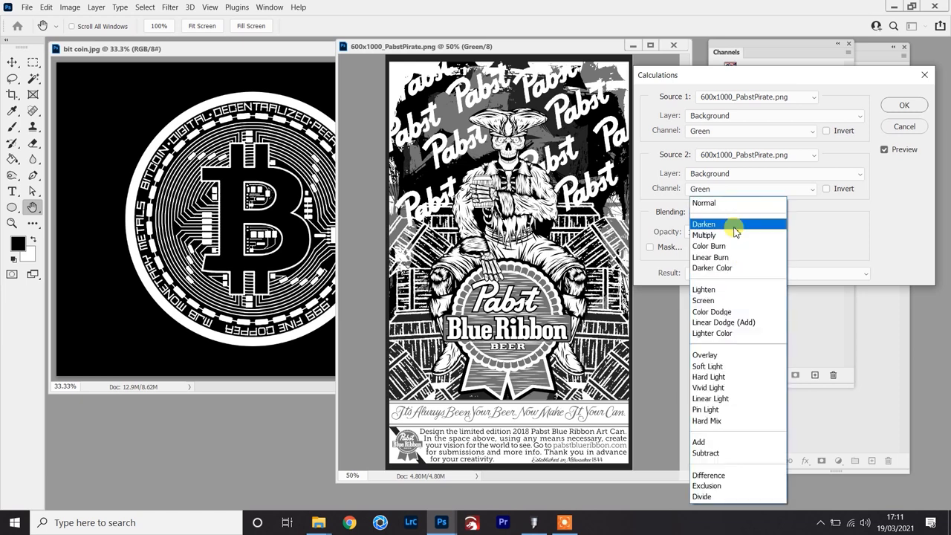
left_click(723, 236)
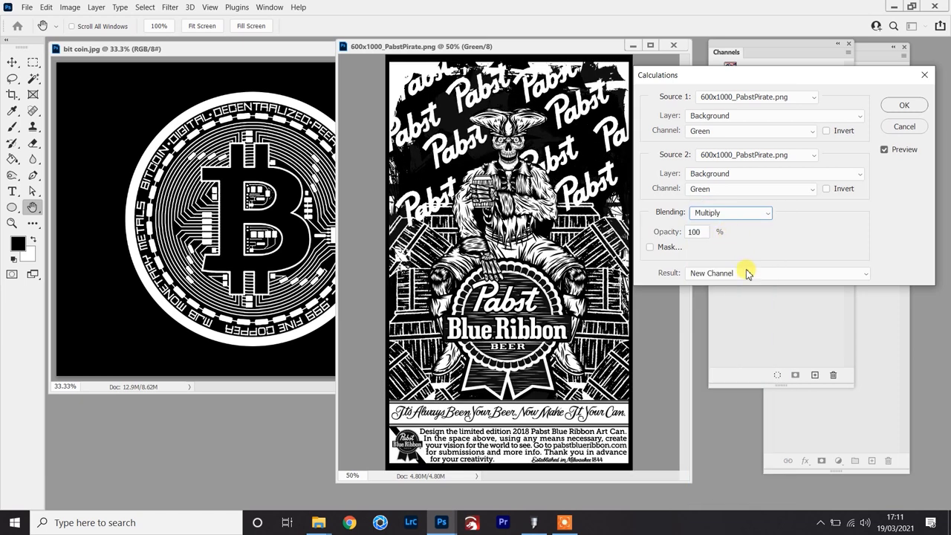
- Output the Multiply calculation of the Green channels at 100% opacity as a new document
left_click(719, 274)
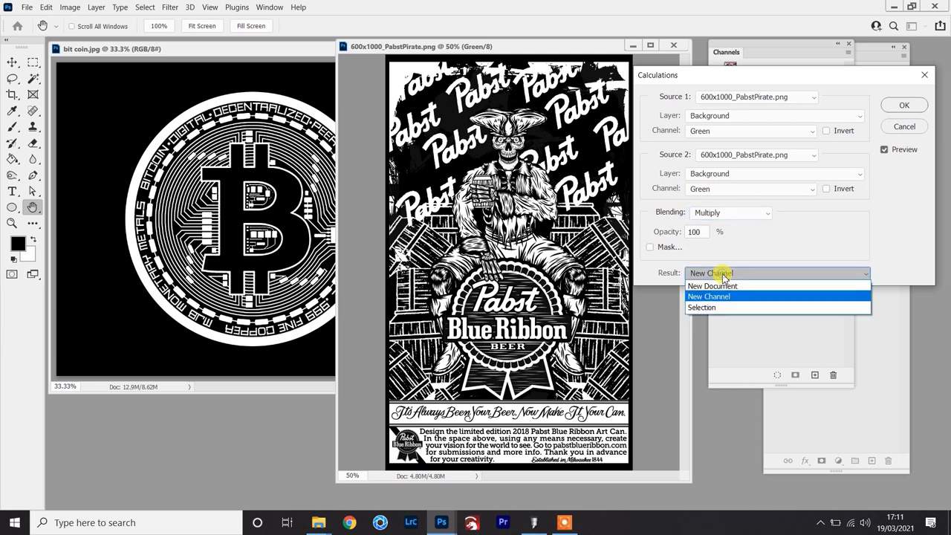
left_click(727, 286)
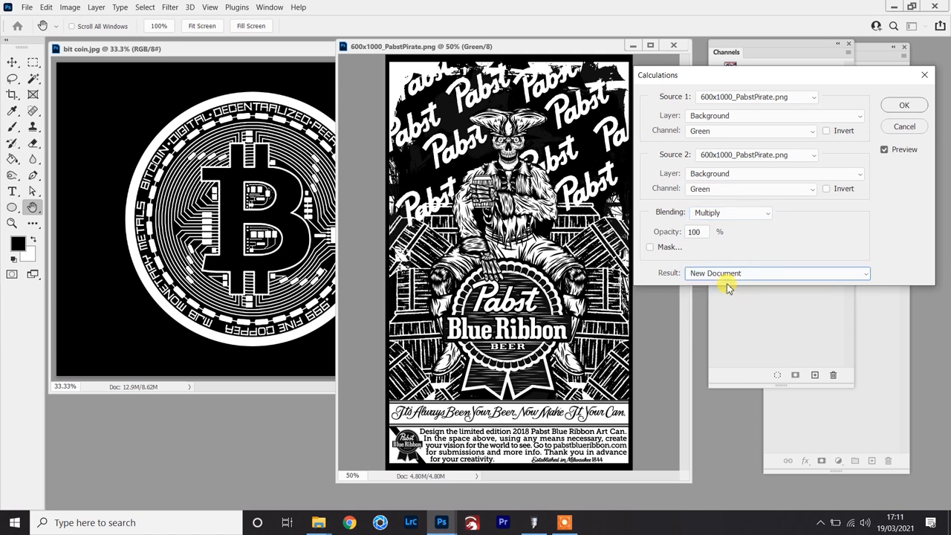
left_click(901, 106)
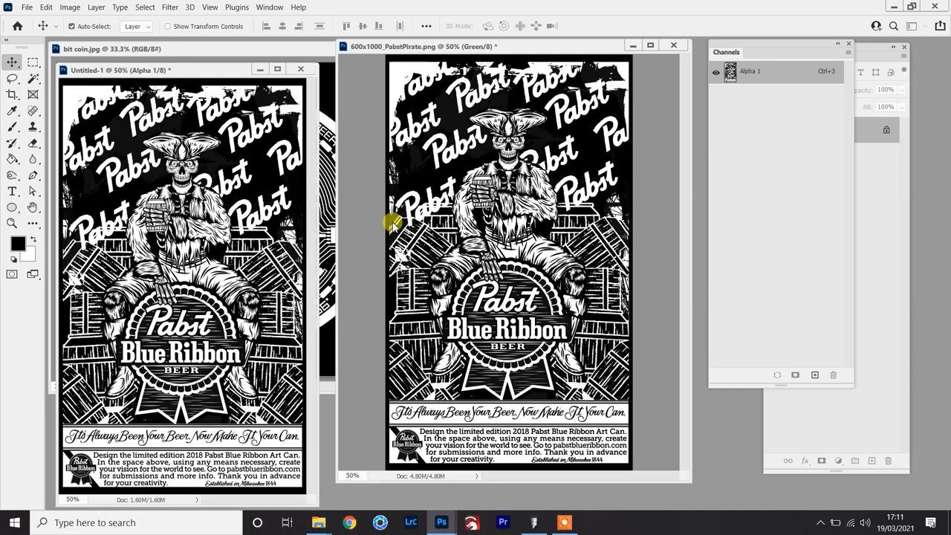
- Widen the calculated document's window and convert the image from Multichannel to Grayscale mode
left_click_drag(312, 209, 509, 216)
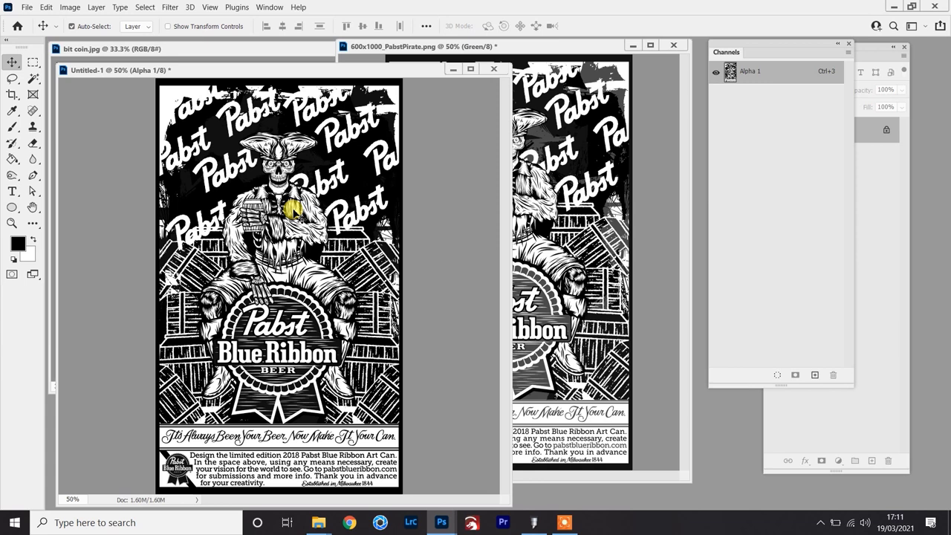
left_click(71, 8)
mouse_move(82, 20)
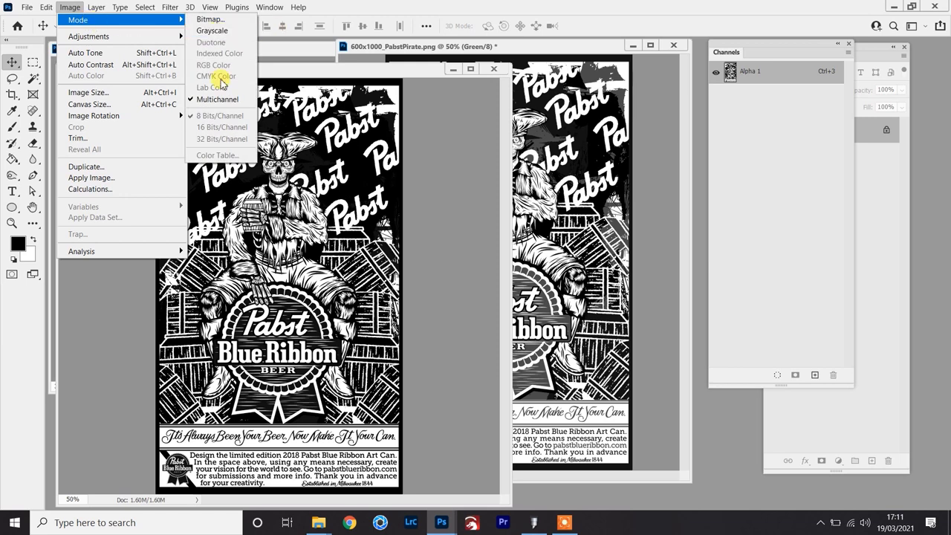
left_click(213, 30)
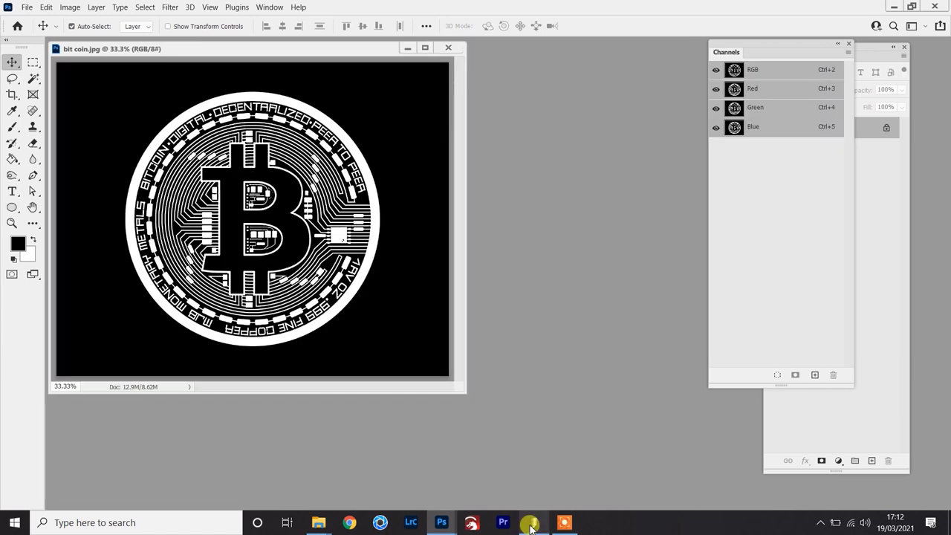
- Switch to VinylMaster and place the bit coin.jpg image from the page's upper-left corner, about 10 by 8 inches
left_click(534, 522)
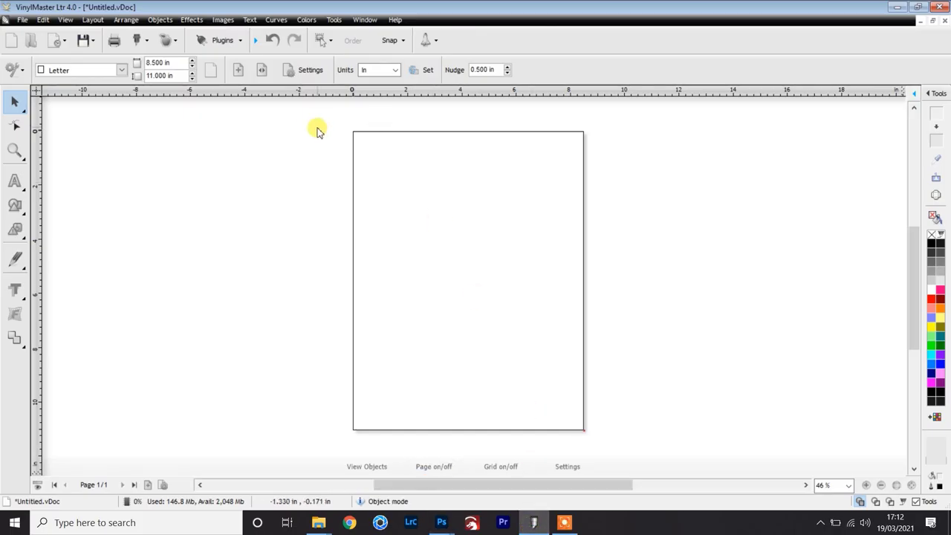
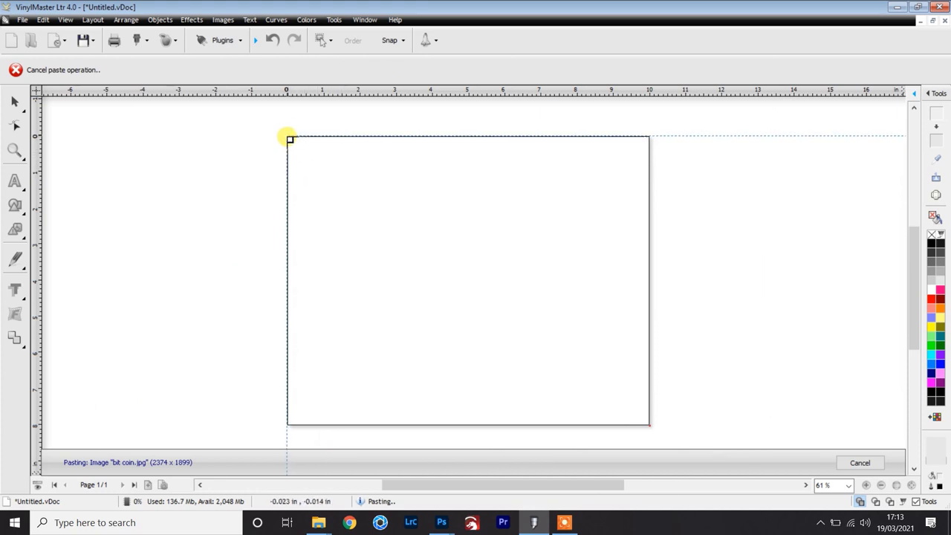
left_click_drag(290, 139, 652, 393)
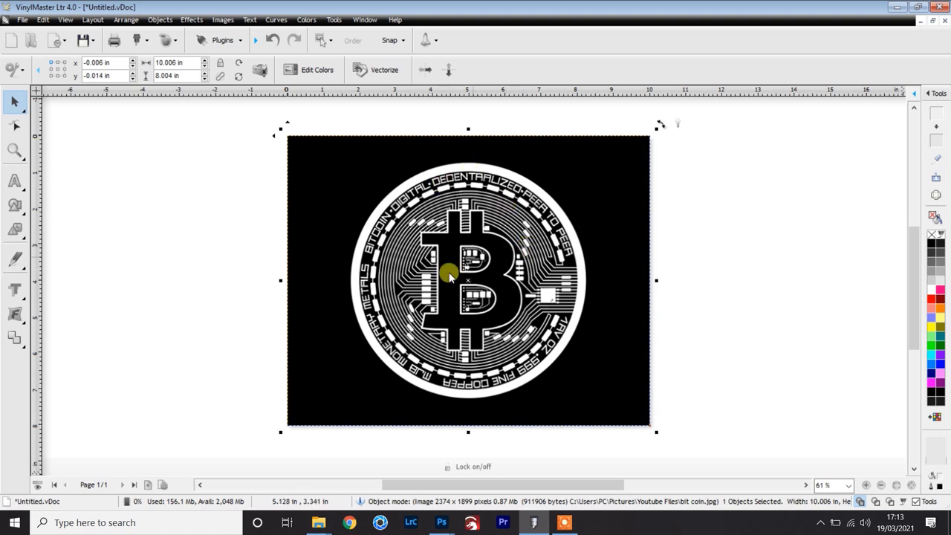
- Vectorize the bitcoin image with black as the only trace color and white excluded, and accept the trace
left_click(386, 71)
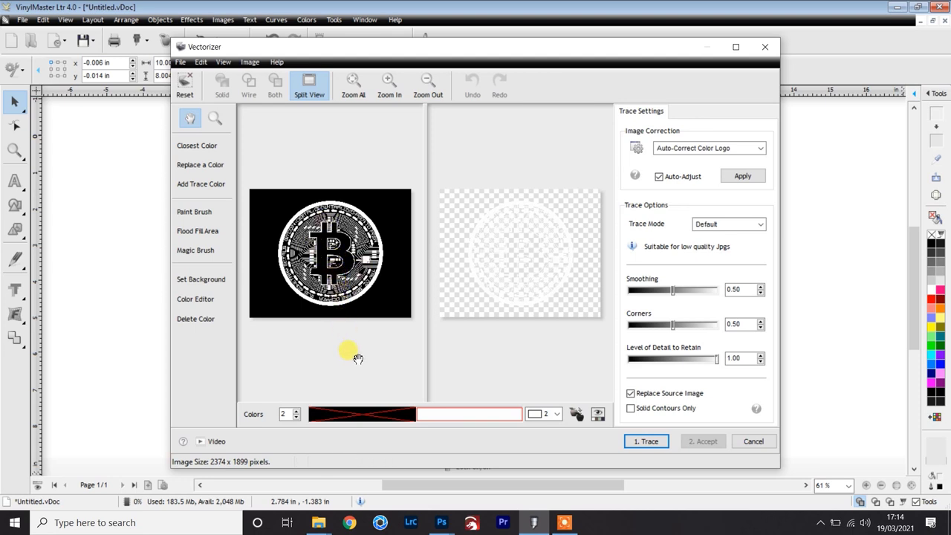
left_click(363, 415)
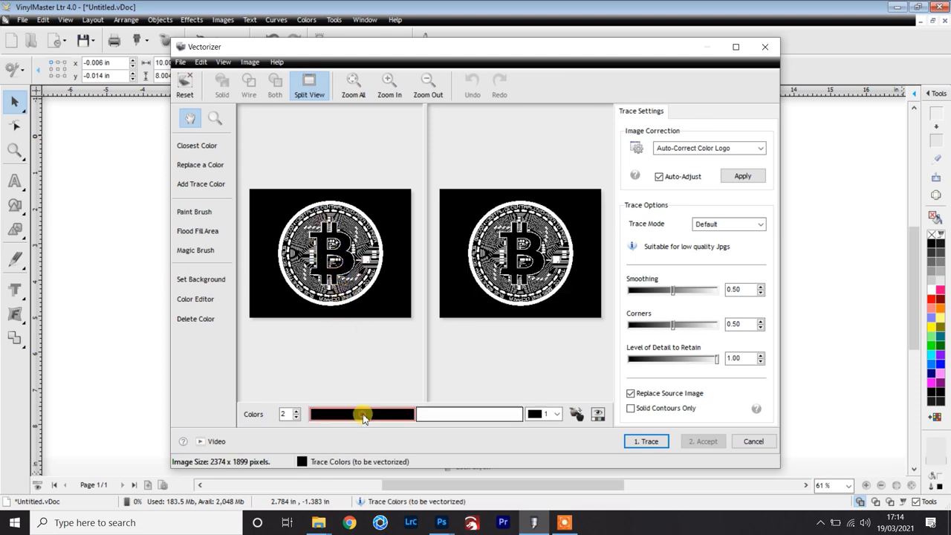
left_click(474, 417)
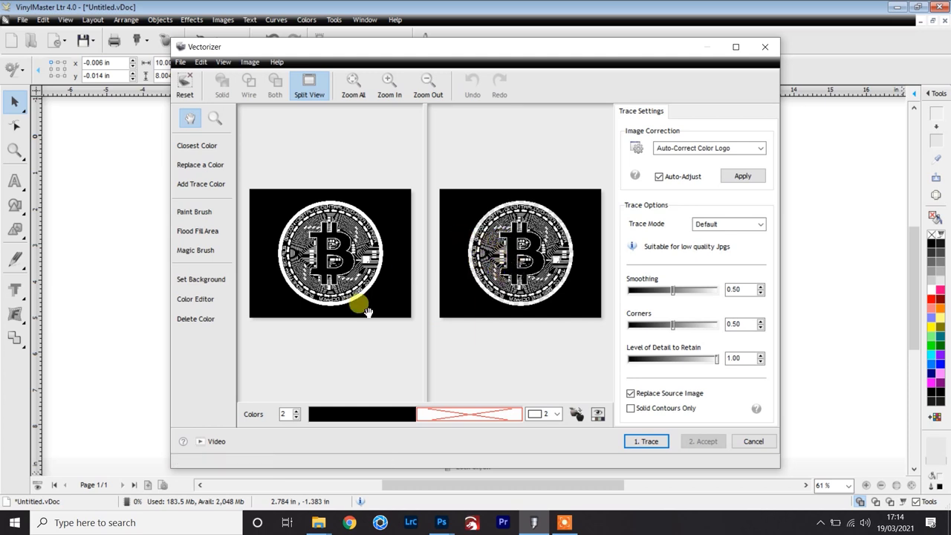
left_click(468, 419)
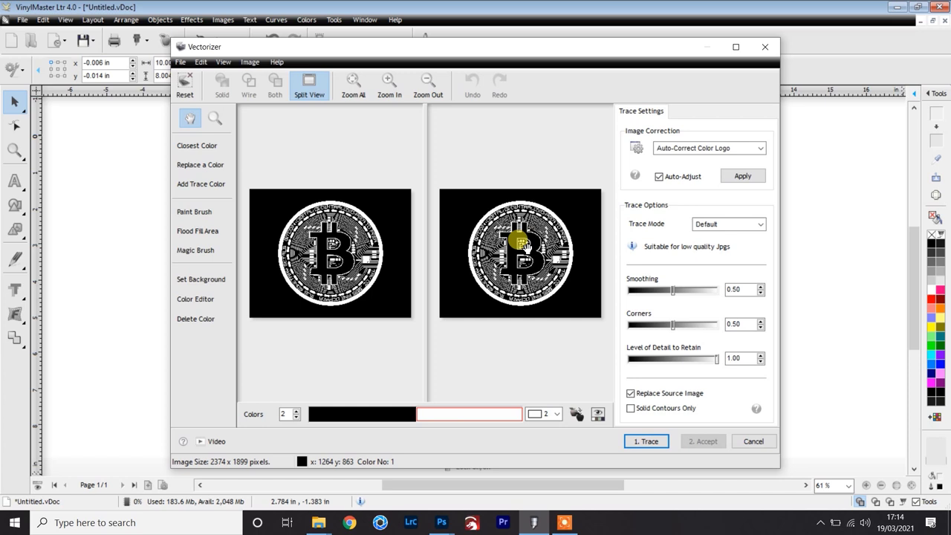
left_click(469, 415)
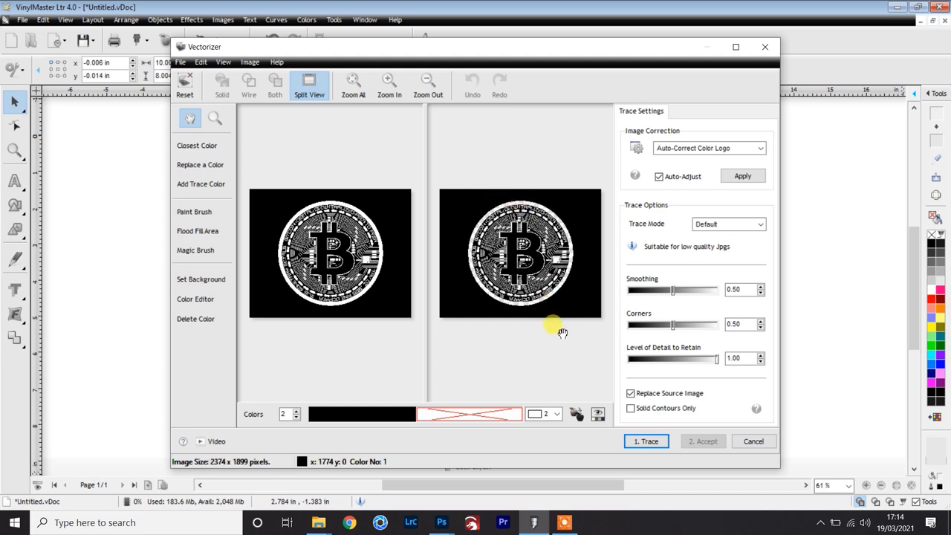
left_click(643, 442)
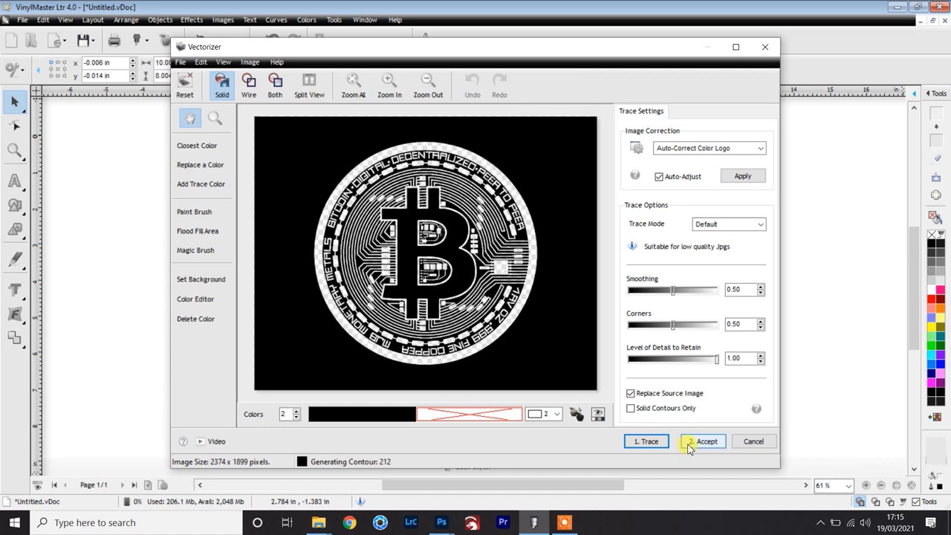
left_click(700, 442)
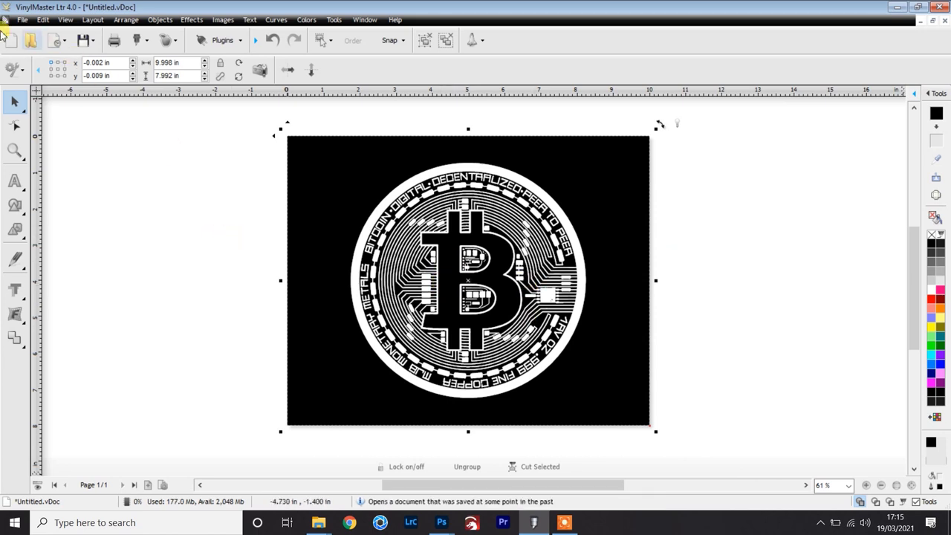
- Open the Send to Cutter settings for the vectorized bitcoin design
left_click(21, 20)
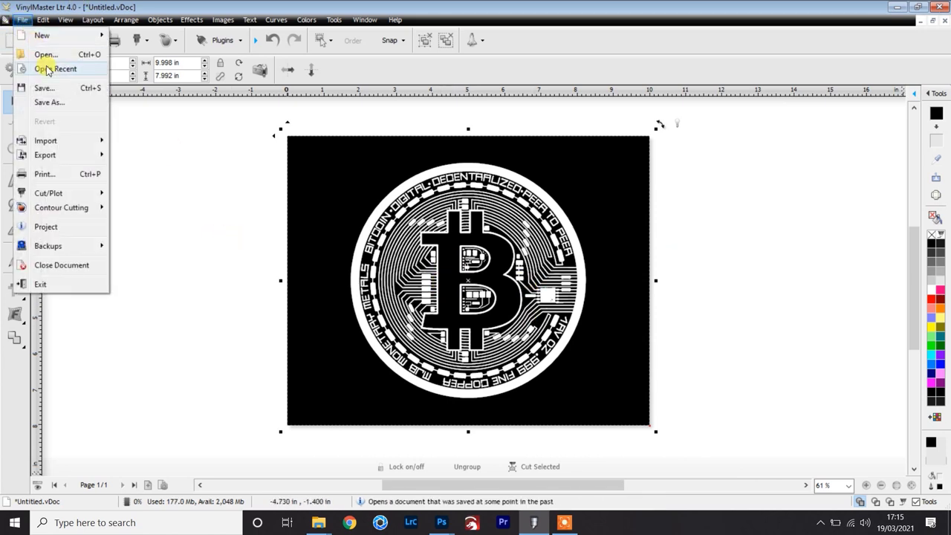
mouse_move(90, 196)
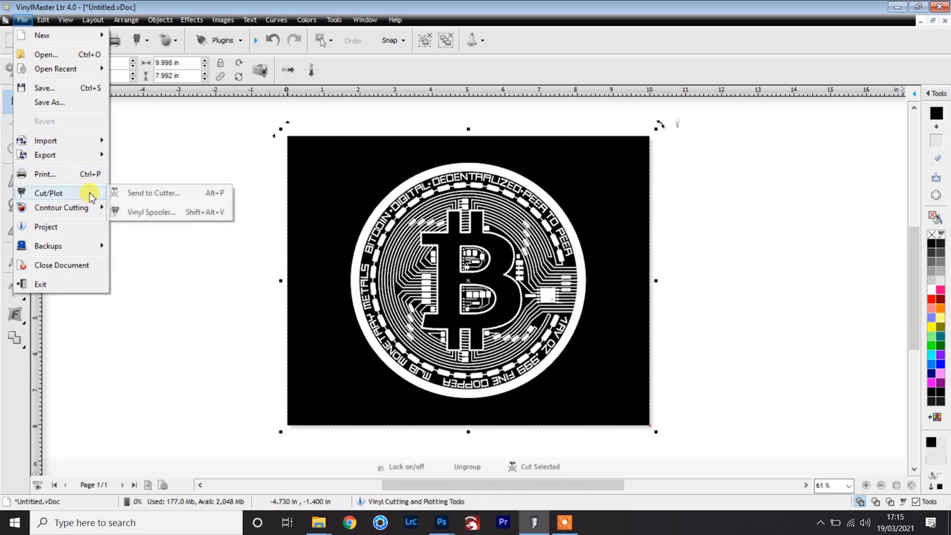
left_click(140, 193)
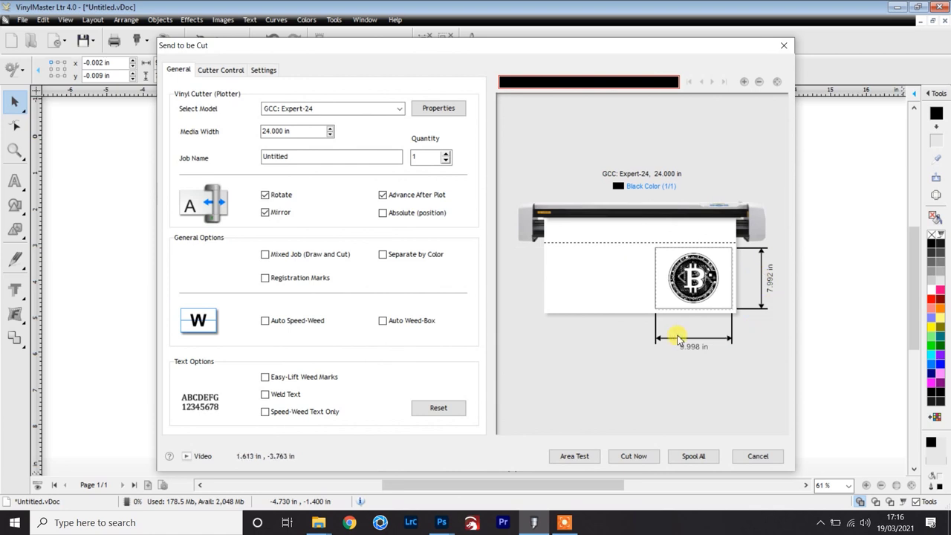
- Compare the cut preview with and without the Rotate and Mirror options, leaving both options enabled
left_click(265, 195)
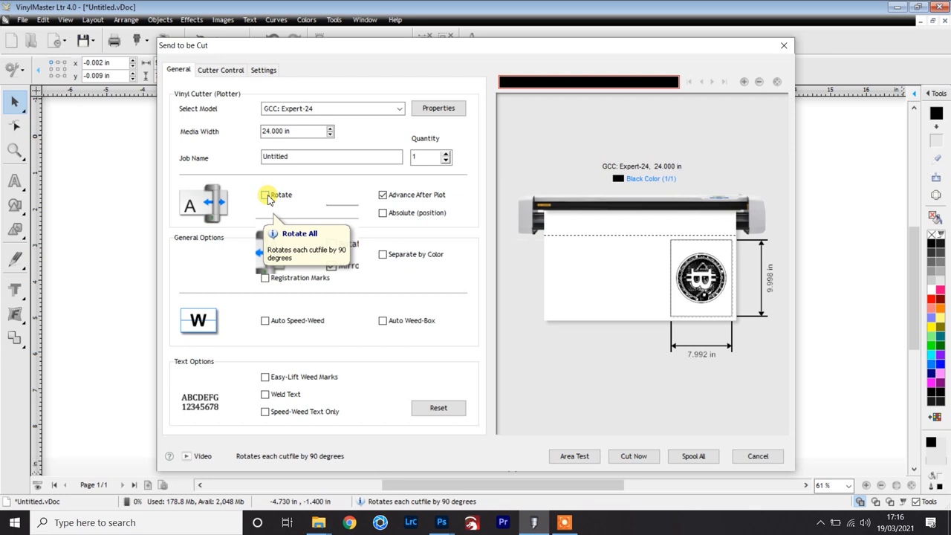
left_click(266, 196)
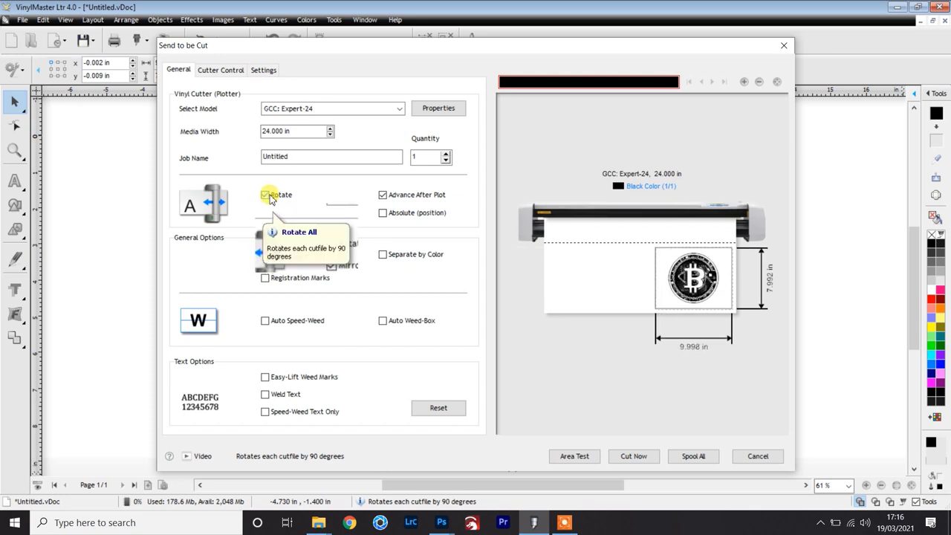
left_click(265, 213)
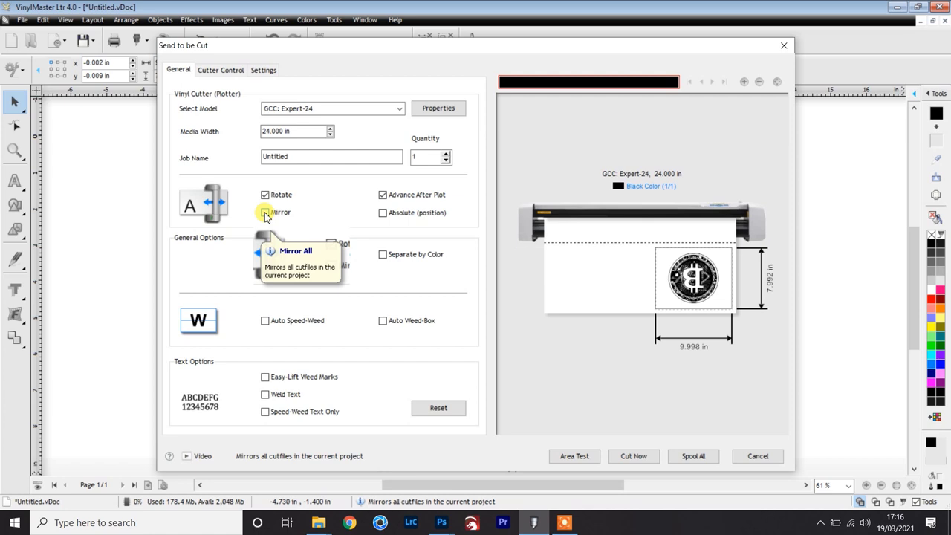
left_click(265, 213)
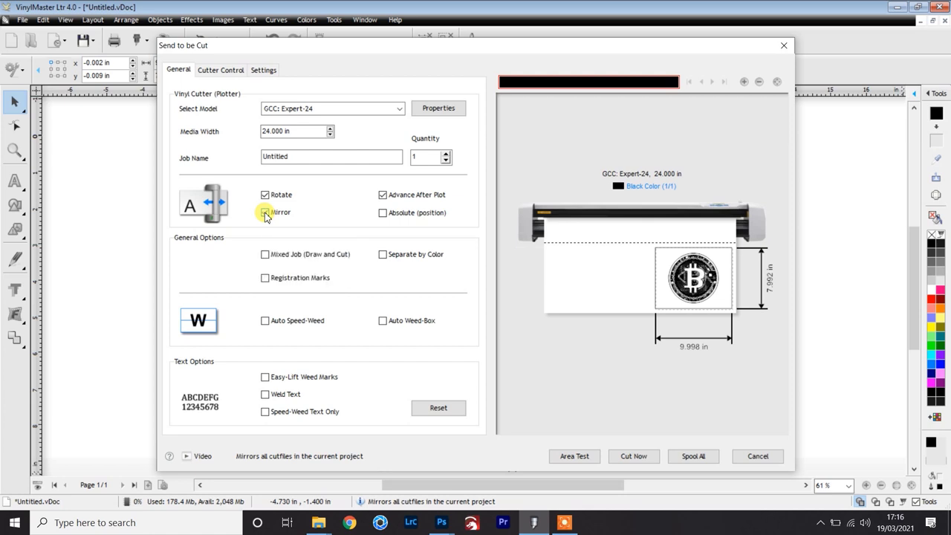
left_click(265, 213)
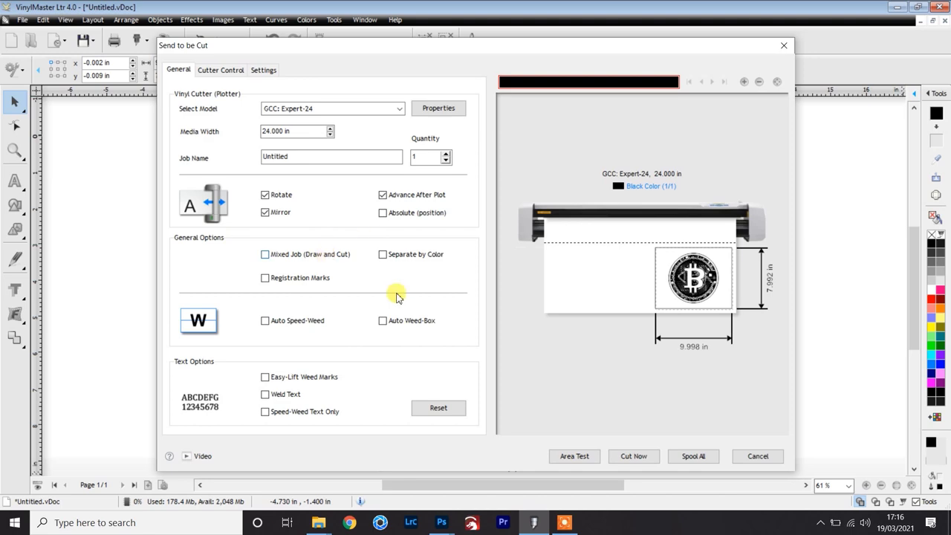
- Send the rotated and mirrored bitcoin design to the GCC Expert-24 cutter for cutting
left_click(632, 456)
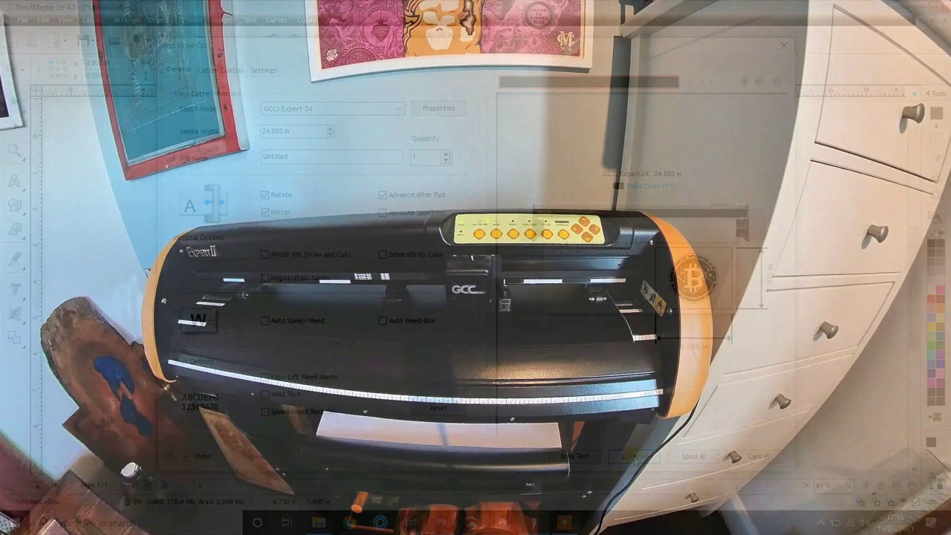